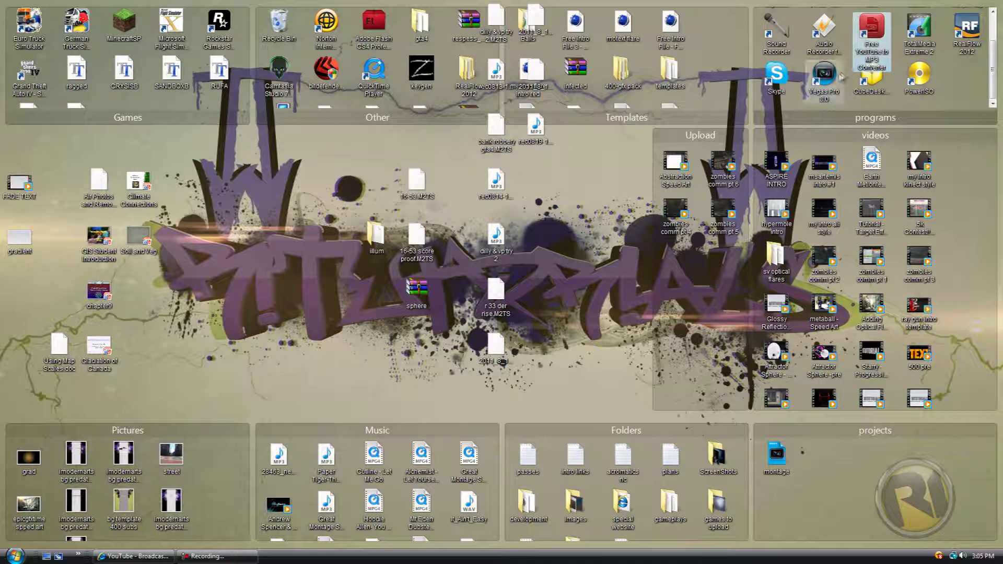
- Open the photoshop cs5 folder, start the Photoshop application, and close the folder window
{"action": "double_click", "coordinate": [857, 36]}
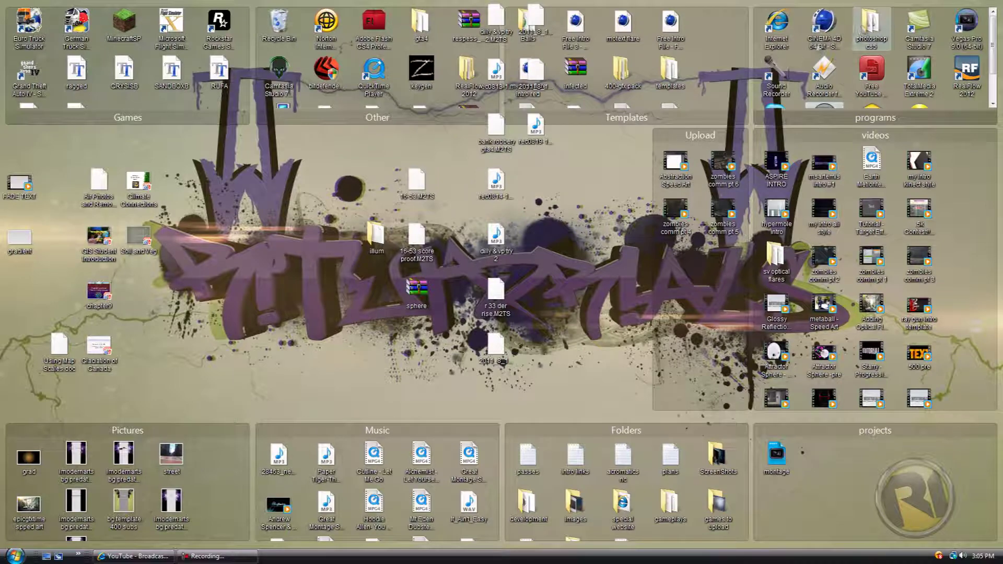
{"action": "scroll", "coordinate": [187, 317], "scroll_direction": "down", "scroll_amount": 20}
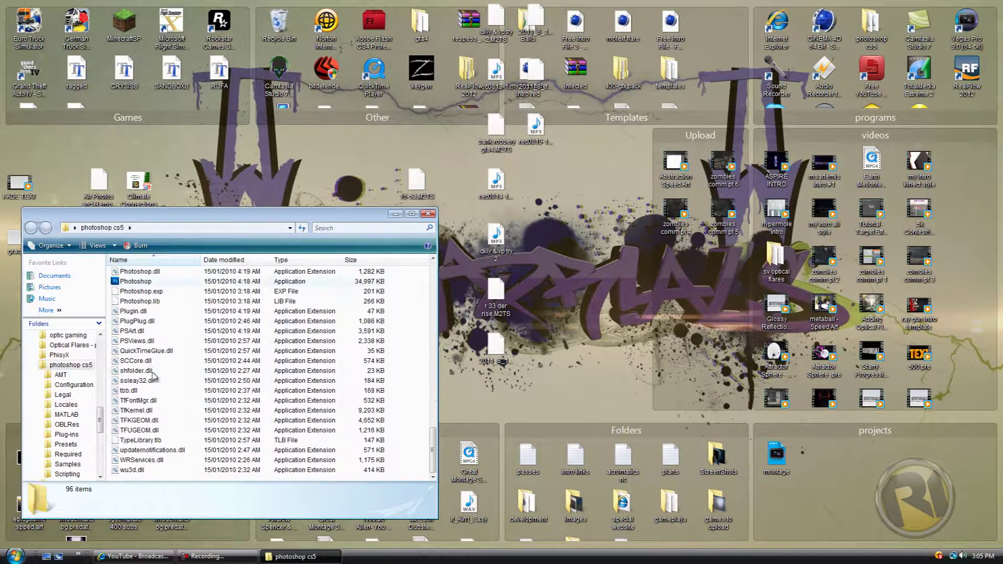
{"action": "double_click", "coordinate": [136, 283]}
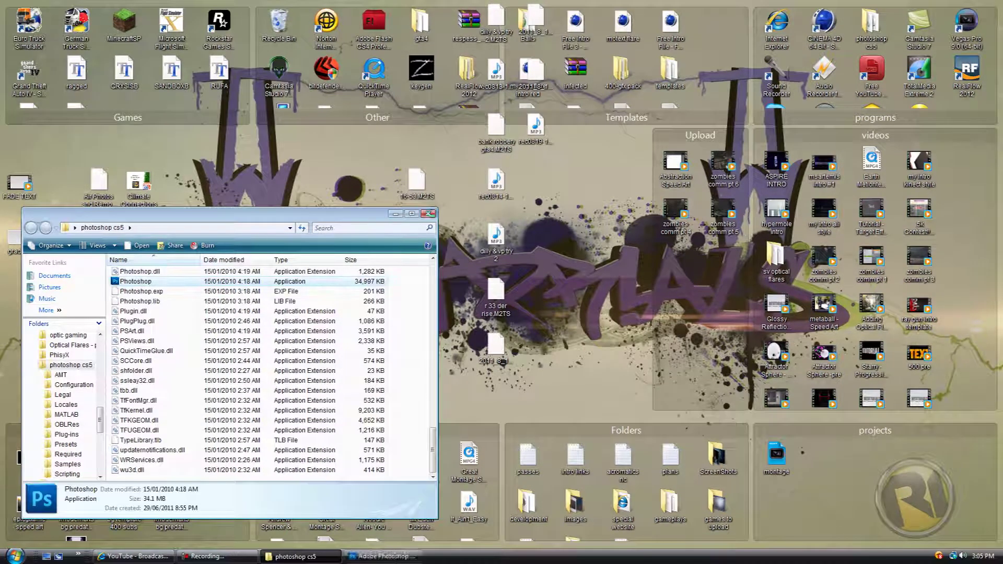
{"action": "left_click", "coordinate": [428, 214]}
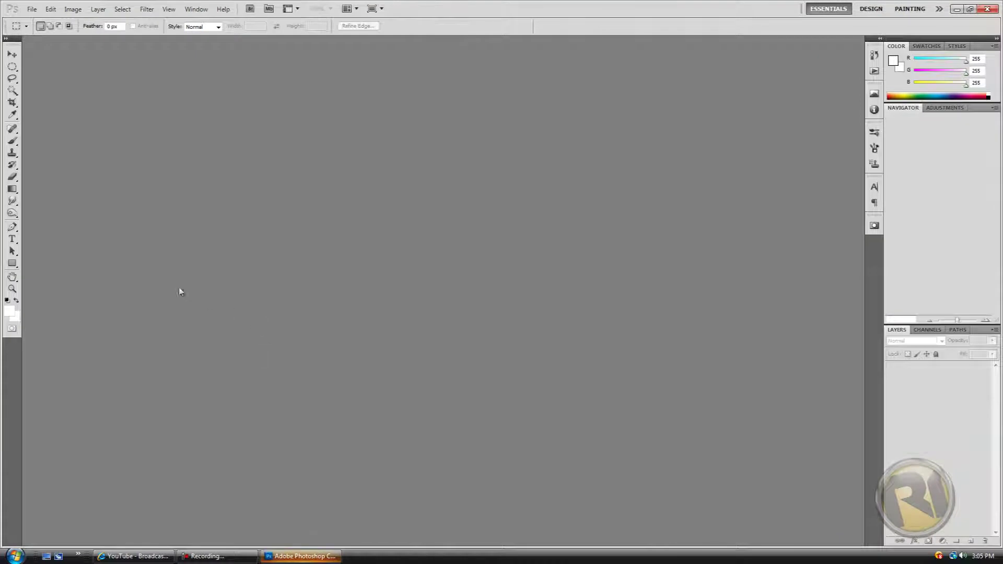
- Create a new 1920 × 1080 px, 72 ppi document with a white background
{"action": "left_click", "coordinate": [31, 10]}
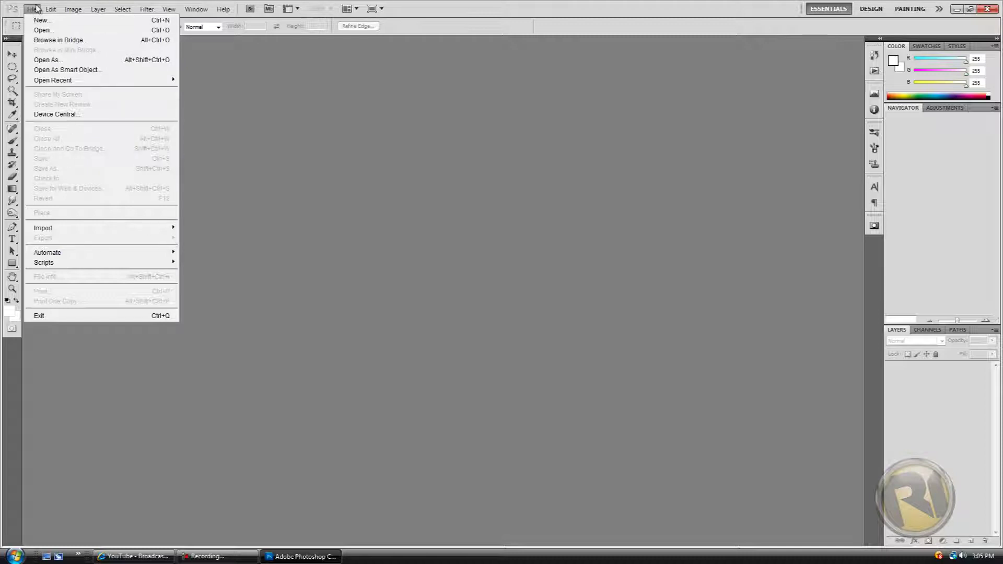
{"action": "left_click", "coordinate": [47, 21]}
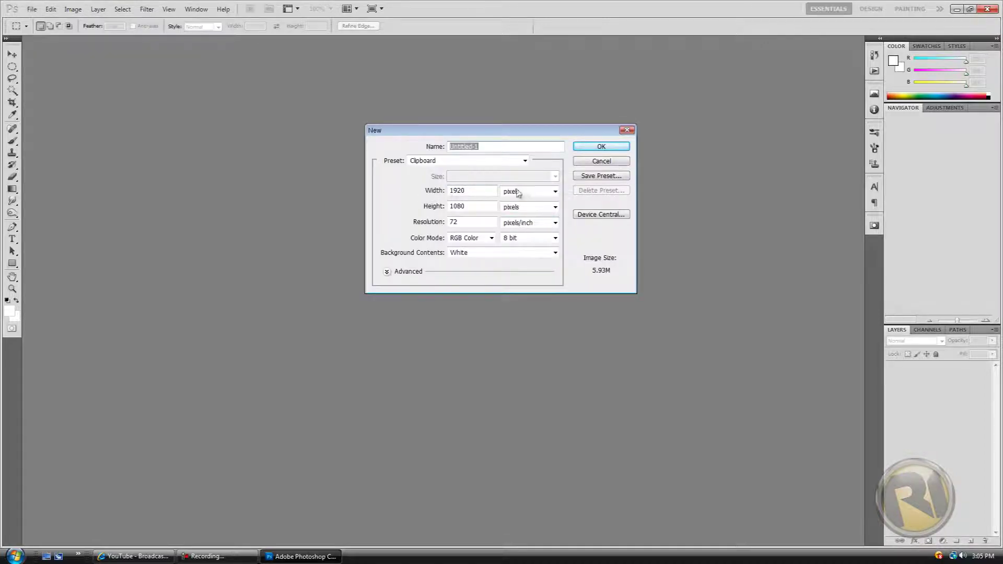
{"action": "left_click", "coordinate": [592, 147]}
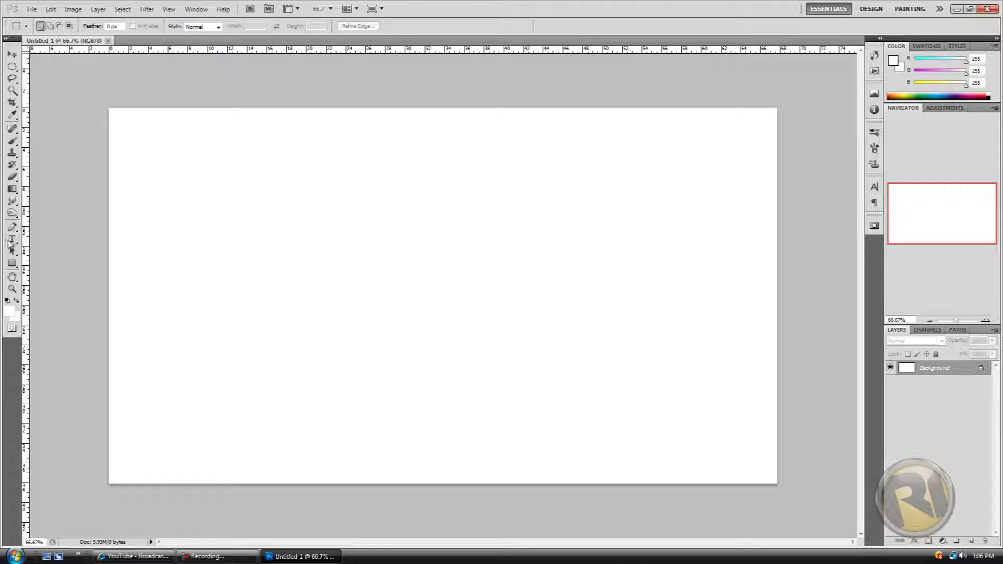
{"action": "left_click", "coordinate": [13, 239]}
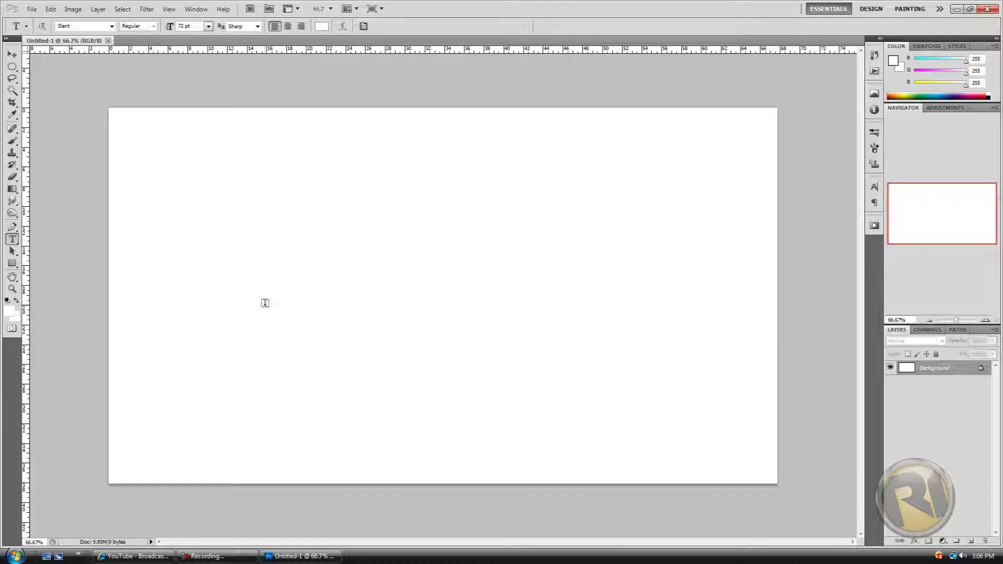
- Keep the Slant font at 72 pt and place a text entry near the canvas centre
{"action": "left_click", "coordinate": [208, 27]}
{"action": "left_click", "coordinate": [204, 204]}
{"action": "left_click", "coordinate": [274, 311]}
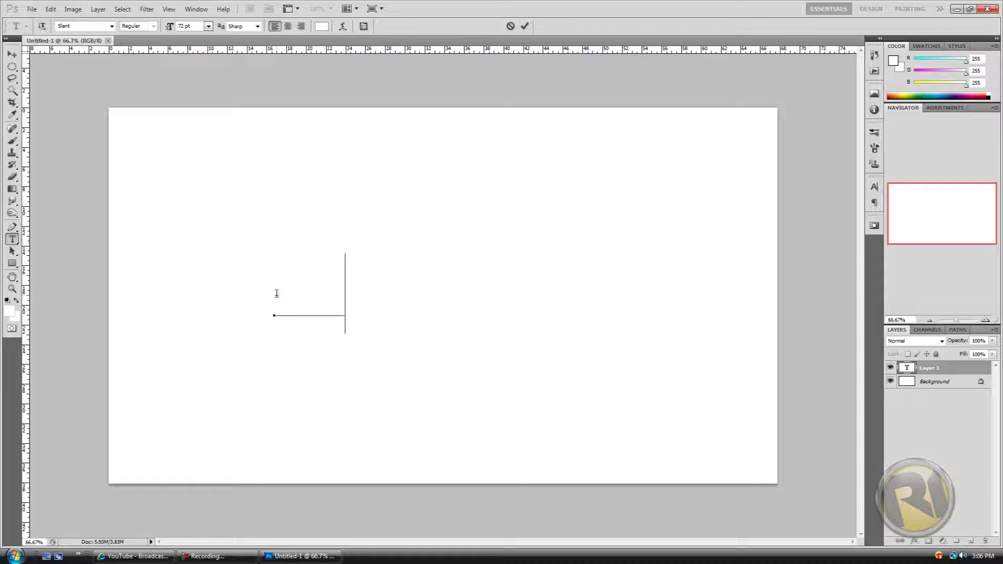
{"action": "key", "text": "BackSpace"}
- Move the text layer up and to the right, then bring up its Layer Style settings
{"action": "left_click", "coordinate": [12, 54]}
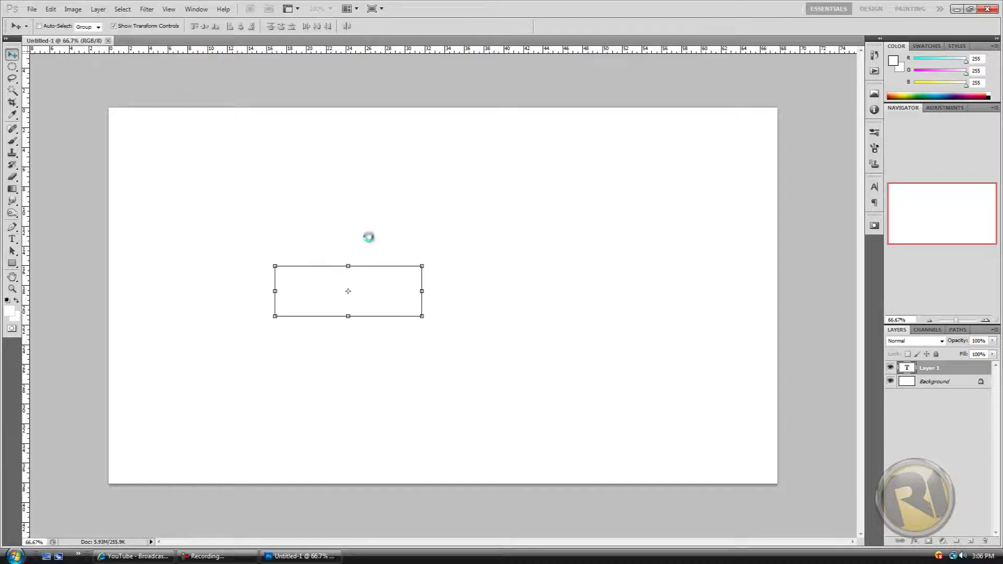
{"action": "left_click_drag", "start_coordinate": [383, 297], "coordinate": [444, 273]}
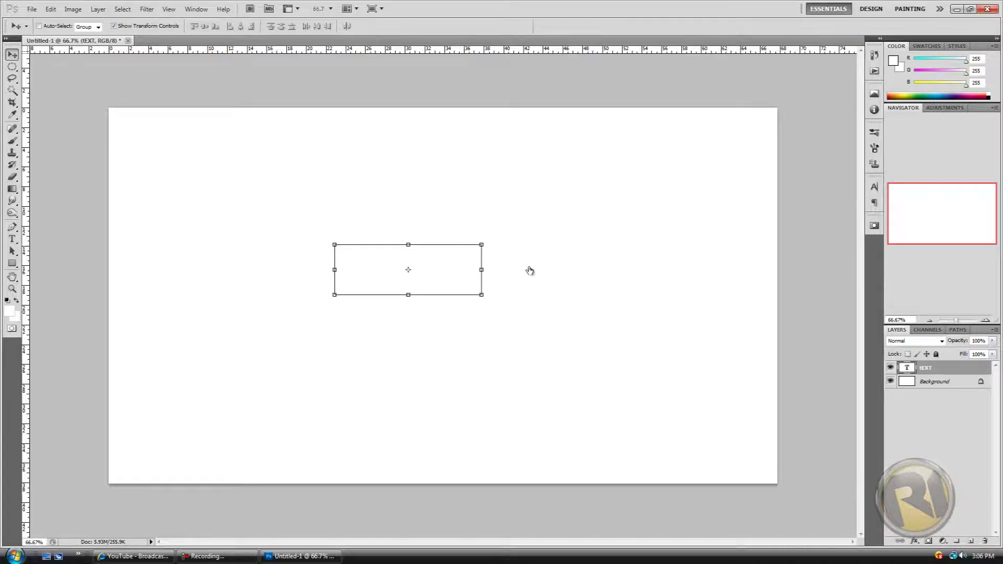
{"action": "double_click", "coordinate": [410, 271]}
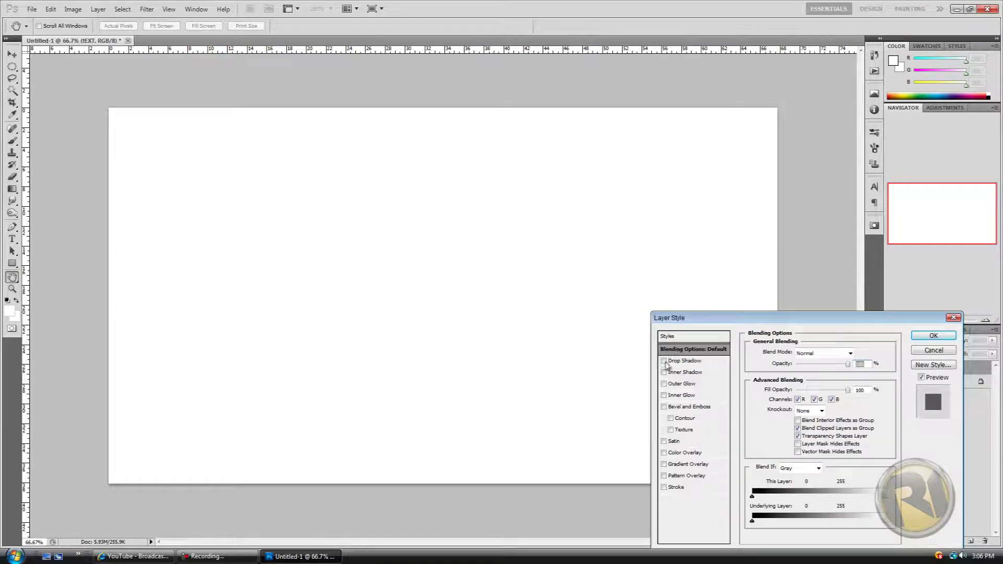
{"action": "left_click", "coordinate": [664, 361]}
{"action": "left_click", "coordinate": [664, 362]}
{"action": "left_click", "coordinate": [665, 361]}
- Apply a black Color Overlay at 100% opacity to the text
{"action": "left_click", "coordinate": [664, 453]}
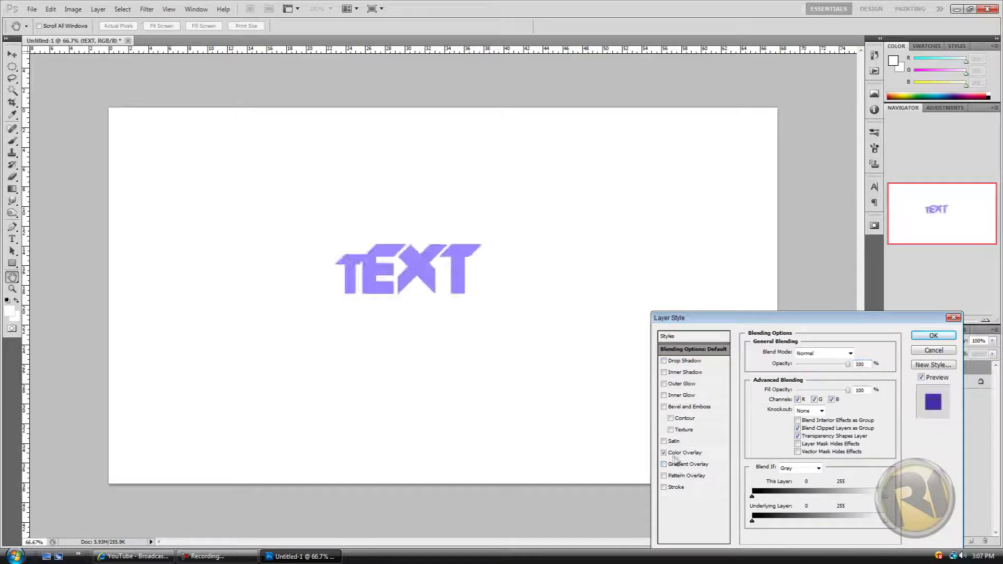
{"action": "left_click", "coordinate": [700, 453]}
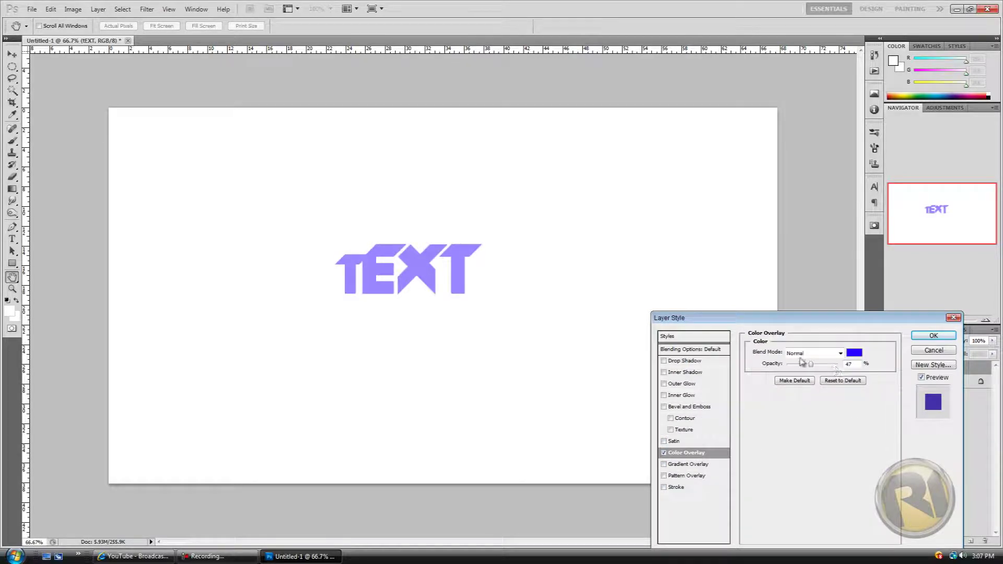
{"action": "left_click", "coordinate": [855, 353]}
{"action": "left_click", "coordinate": [678, 505]}
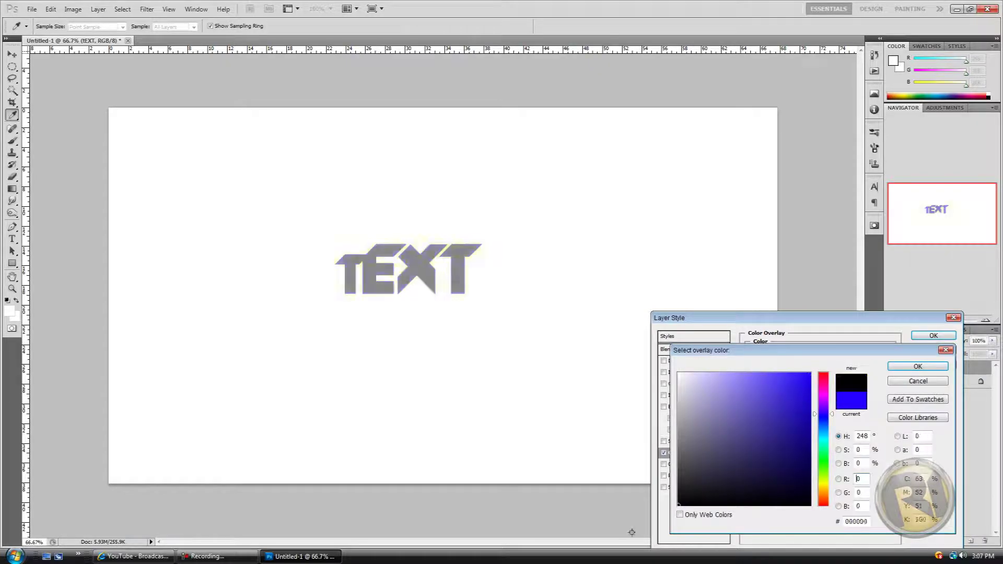
{"action": "left_click", "coordinate": [909, 368]}
{"action": "left_click_drag", "start_coordinate": [816, 364], "coordinate": [890, 368]}
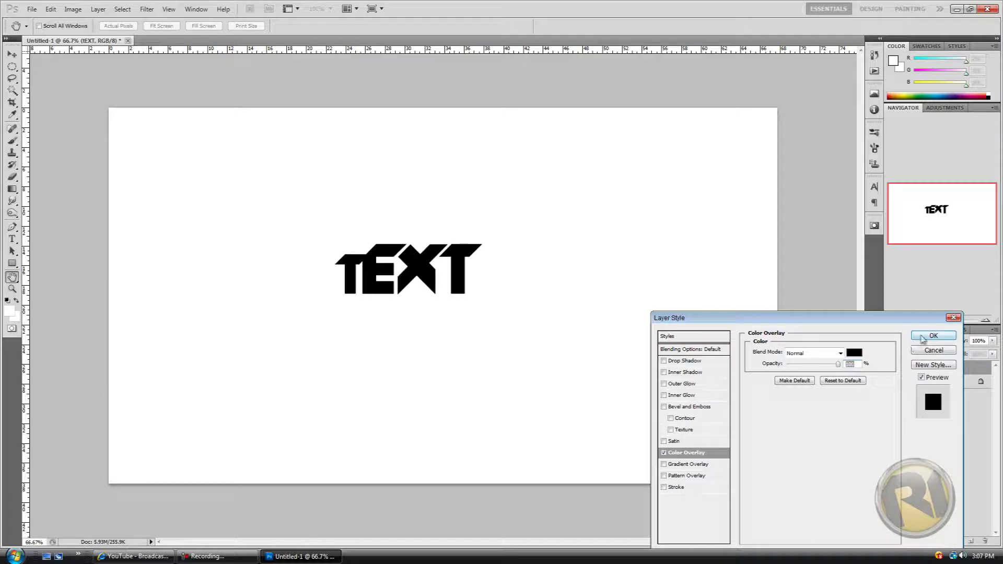
{"action": "left_click", "coordinate": [934, 336]}
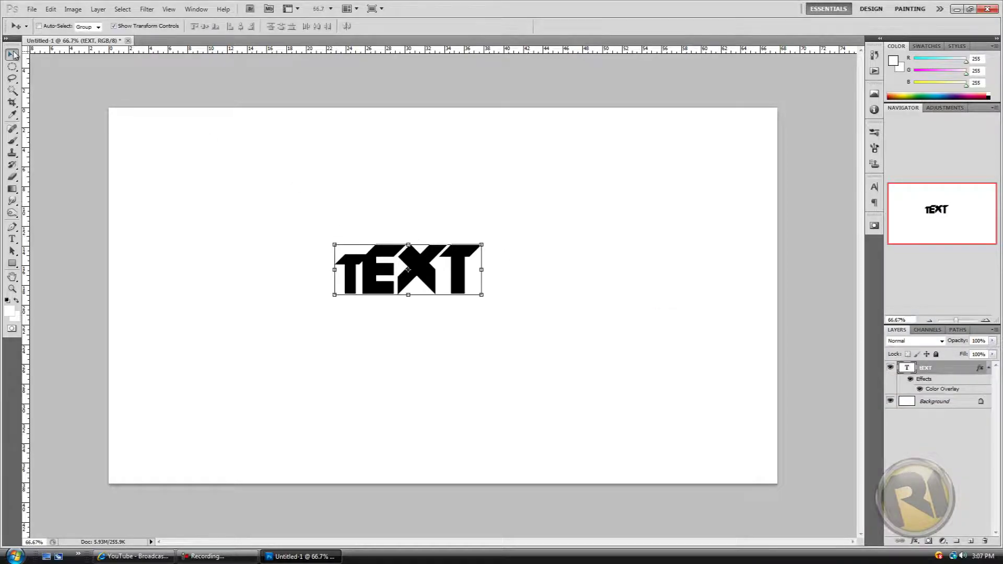
- Scale the tEXT word up to about 190% and nudge it slightly left
{"action": "left_click_drag", "start_coordinate": [423, 283], "coordinate": [460, 304]}
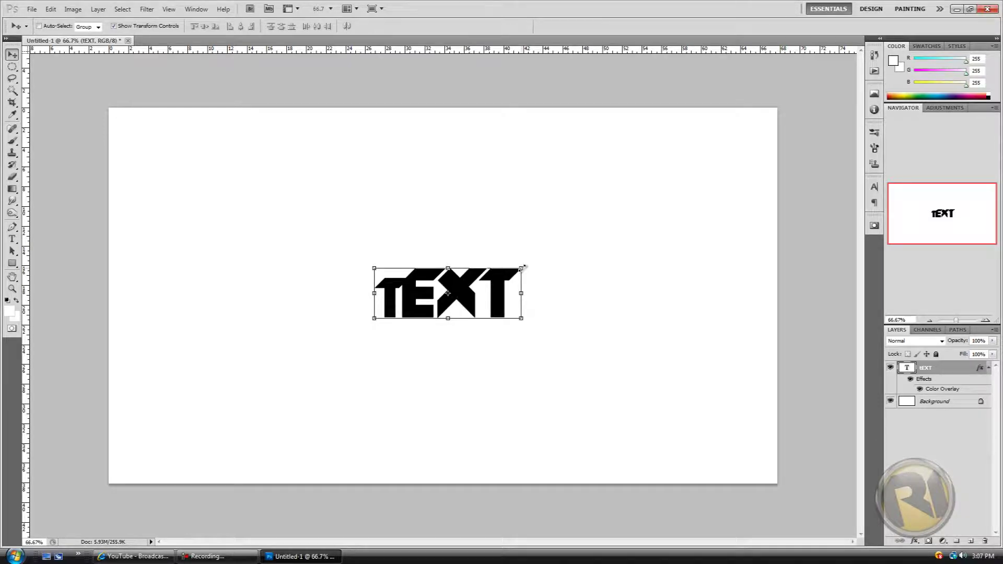
{"action": "key", "text": "ctrl+t"}
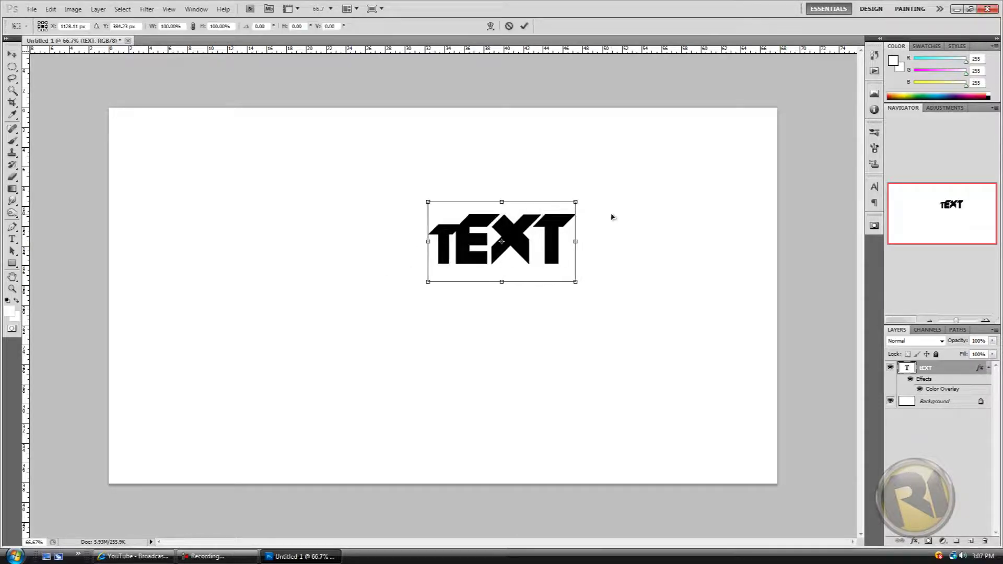
{"action": "key", "text": "ctrl+z"}
{"action": "left_click_drag", "start_coordinate": [523, 267], "coordinate": [651, 199]}
{"action": "left_click_drag", "start_coordinate": [601, 242], "coordinate": [570, 264]}
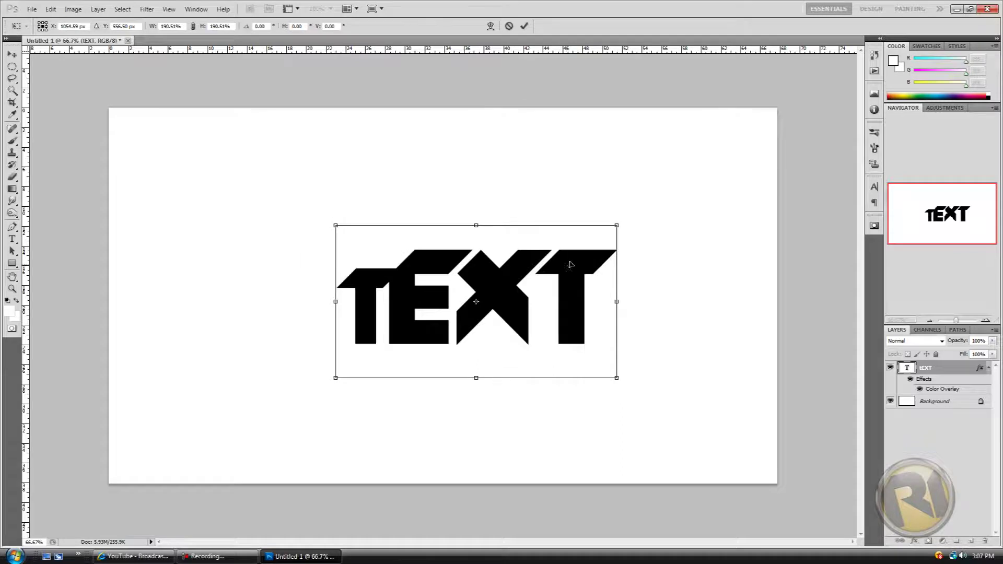
{"action": "key", "text": "Return"}
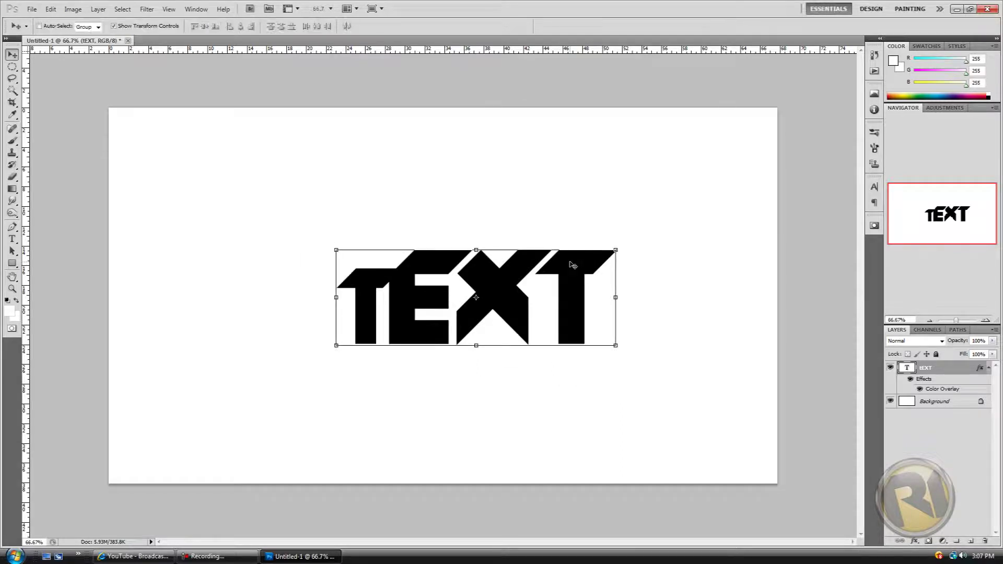
{"action": "left_click_drag", "start_coordinate": [569, 267], "coordinate": [520, 285]}
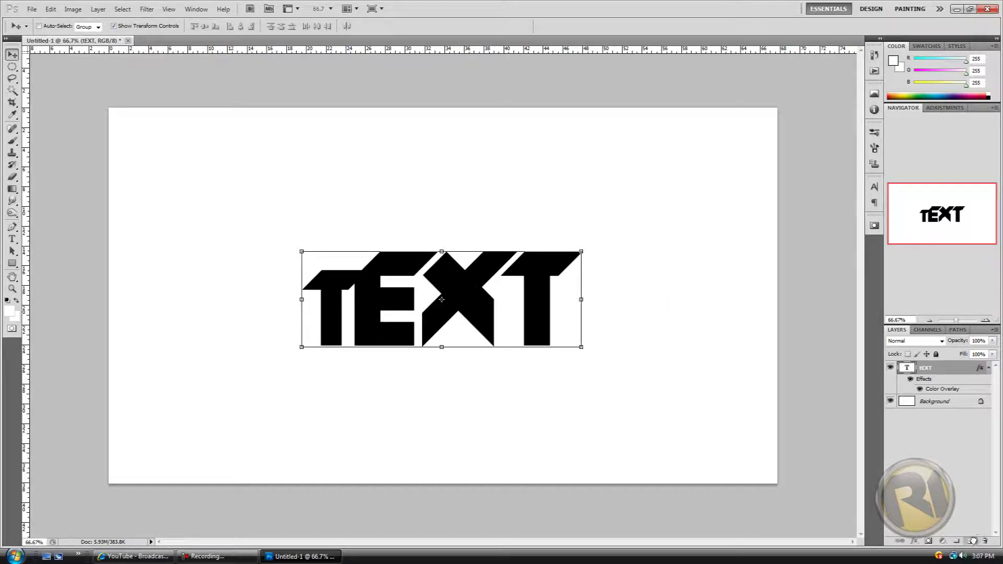
{"action": "left_click_drag", "start_coordinate": [971, 542], "coordinate": [971, 542]}
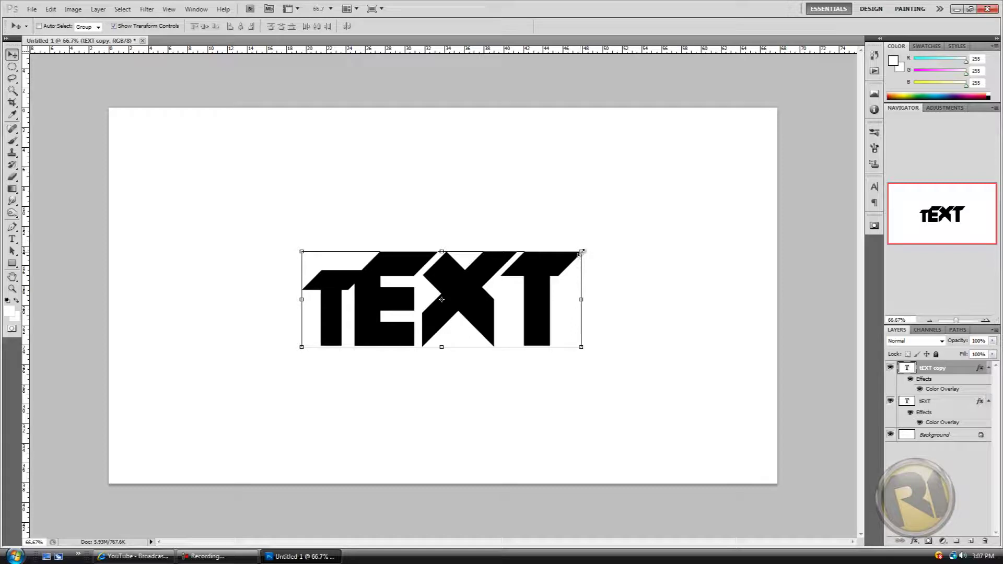
- Skew the tEXT copy by its top corner, shift it up-right, and commit
{"action": "left_click_drag", "start_coordinate": [583, 252], "coordinate": [507, 294]}
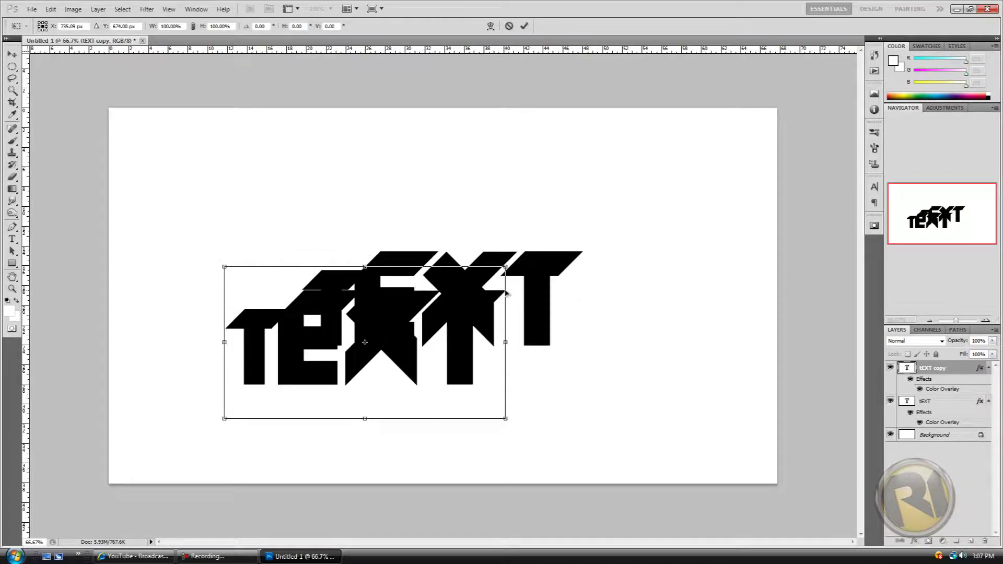
{"action": "key", "text": "ctrl+z"}
{"action": "left_click_drag", "start_coordinate": [583, 227], "coordinate": [519, 263]}
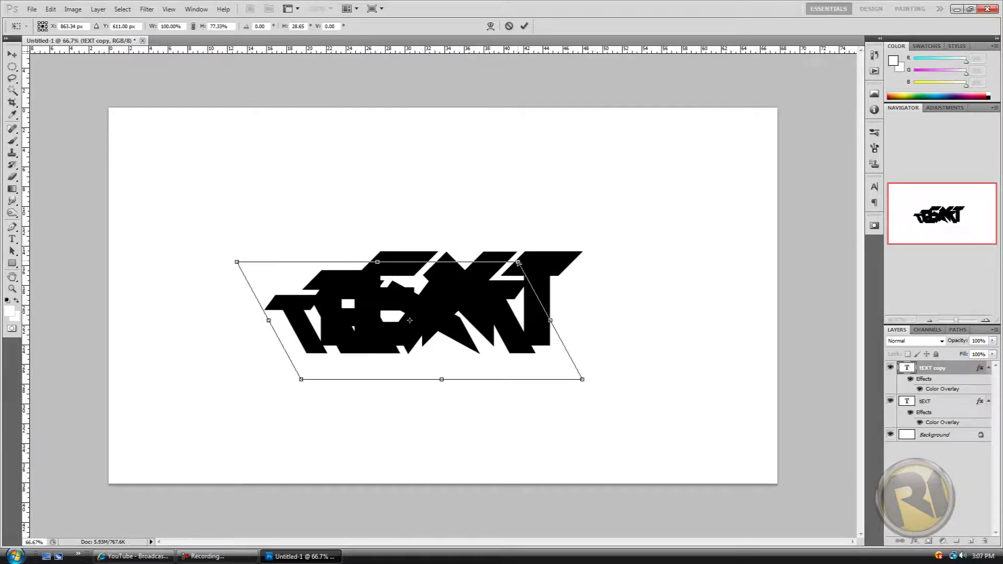
{"action": "left_click_drag", "start_coordinate": [474, 342], "coordinate": [490, 335]}
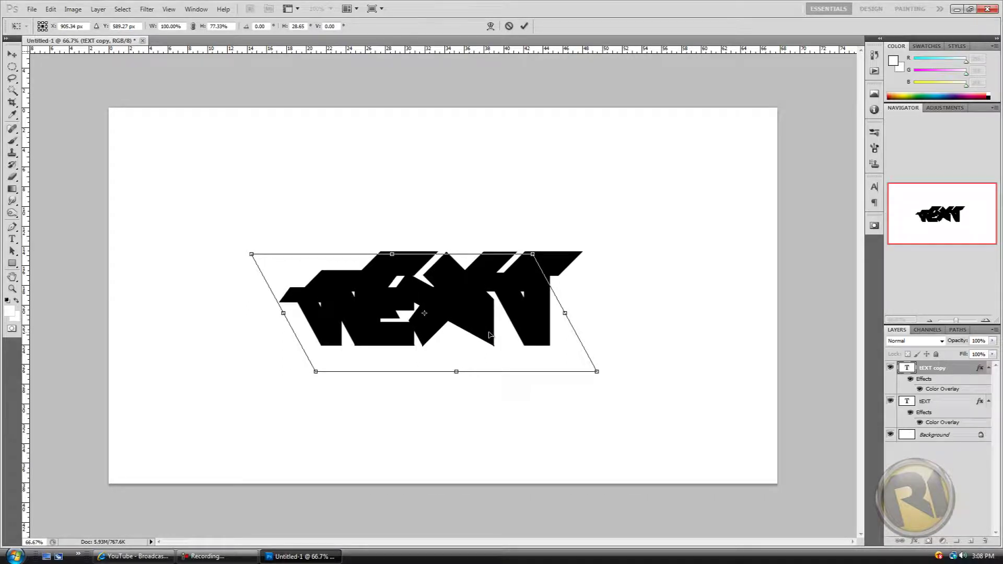
{"action": "key", "text": "Return"}
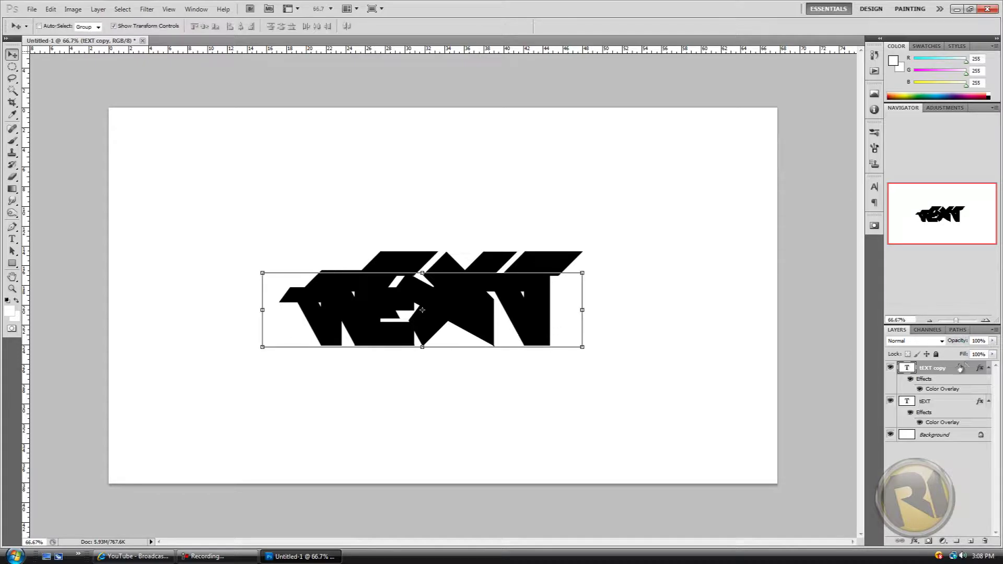
{"action": "mouse_move", "coordinate": [960, 368]}
{"action": "left_mouse_down"}
{"action": "mouse_move", "coordinate": [943, 426]}
{"action": "mouse_move", "coordinate": [948, 369]}
{"action": "left_mouse_up"}
- Squash the tEXT copy to about 50.53% height and skew it leftward
{"action": "key", "text": "ctrl+bracketleft"}
{"action": "key", "text": "ctrl+bracketright"}
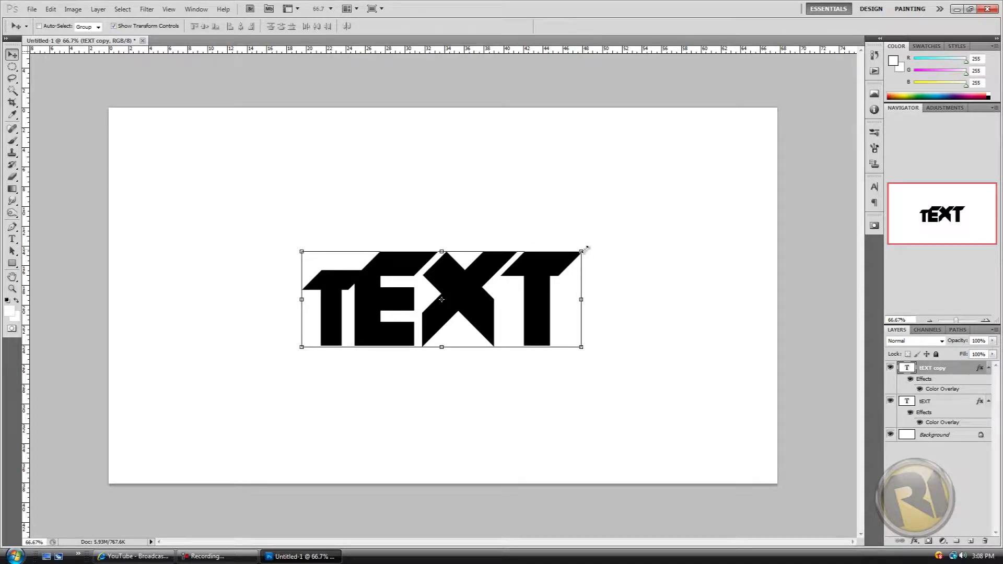
{"action": "left_click_drag", "start_coordinate": [584, 250], "coordinate": [571, 258]}
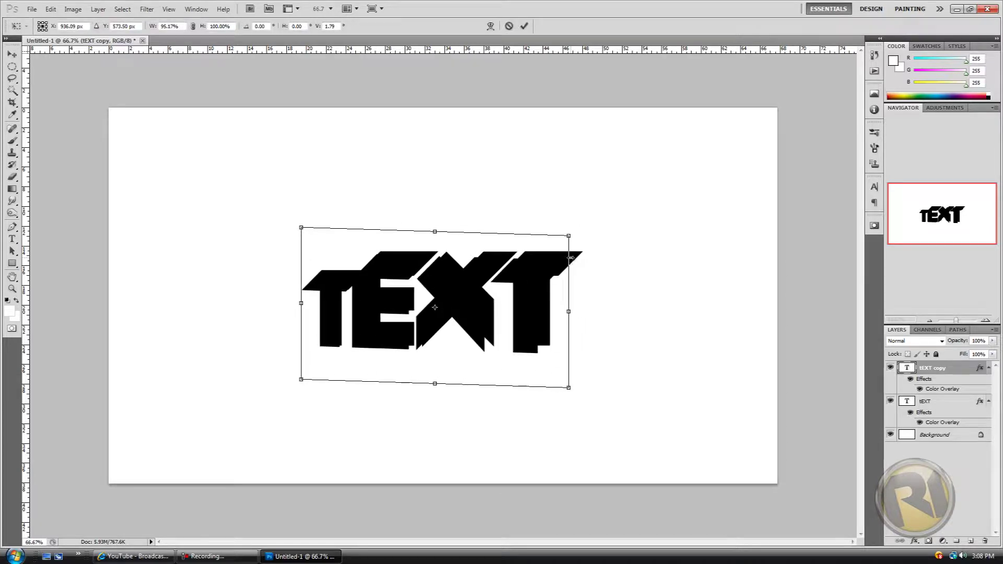
{"action": "key", "text": "ctrl+z"}
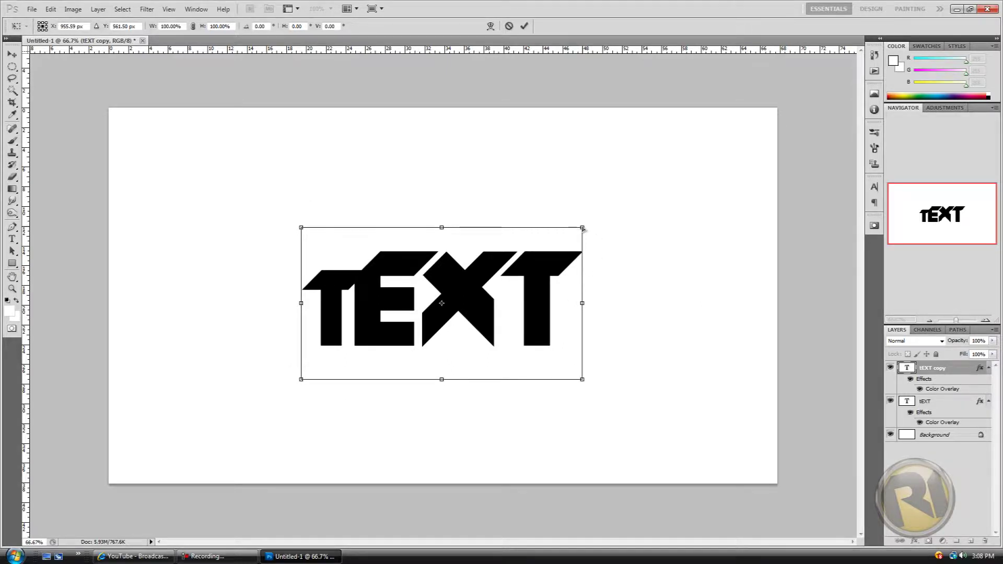
{"action": "left_click_drag", "start_coordinate": [584, 226], "coordinate": [431, 303]}
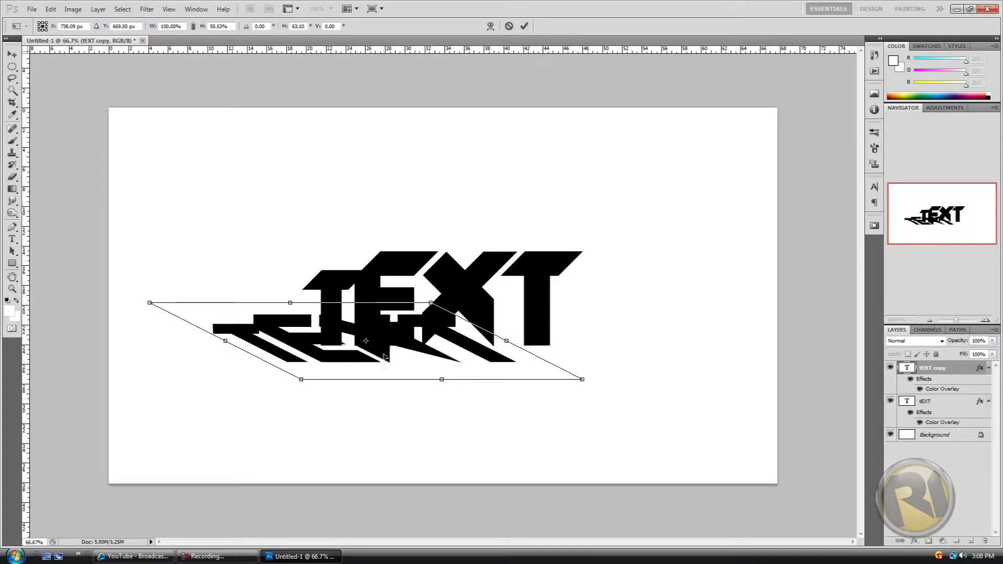
- Move the slanted shadow up under the word and commit its transform
{"action": "left_click_drag", "start_coordinate": [388, 360], "coordinate": [418, 340]}
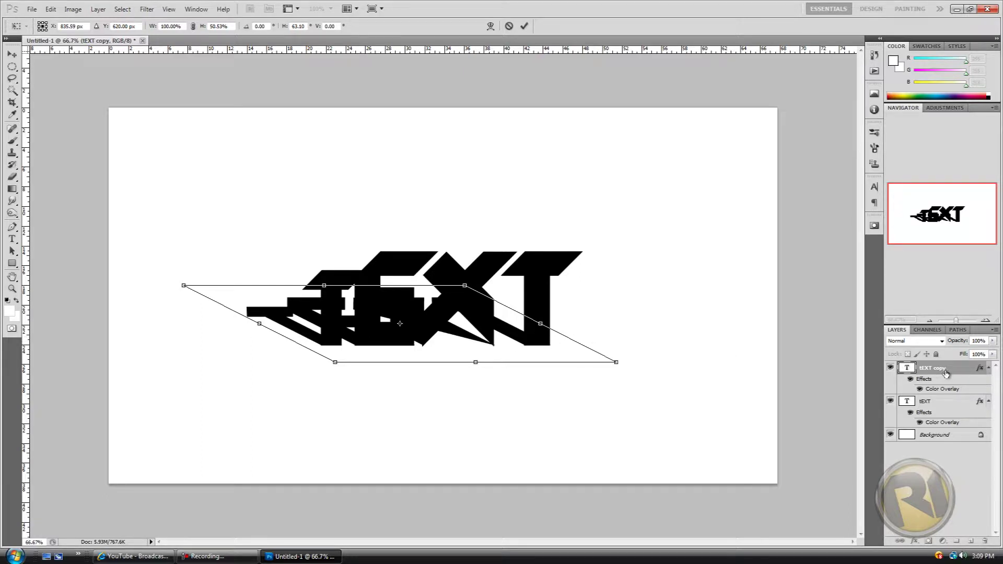
{"action": "left_click", "coordinate": [990, 340]}
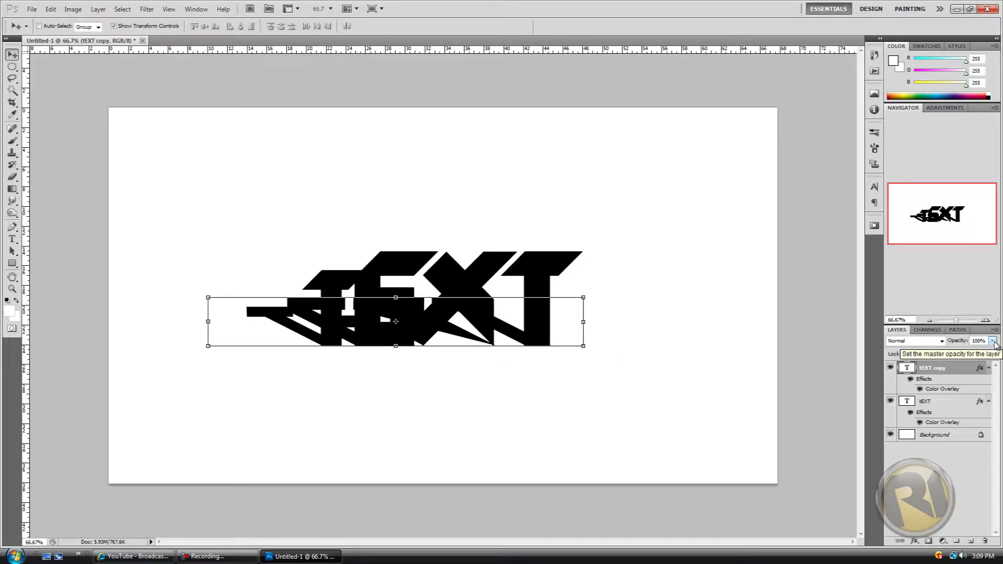
- Lower the shadow copy layer's opacity to 45%
{"action": "left_click", "coordinate": [993, 340]}
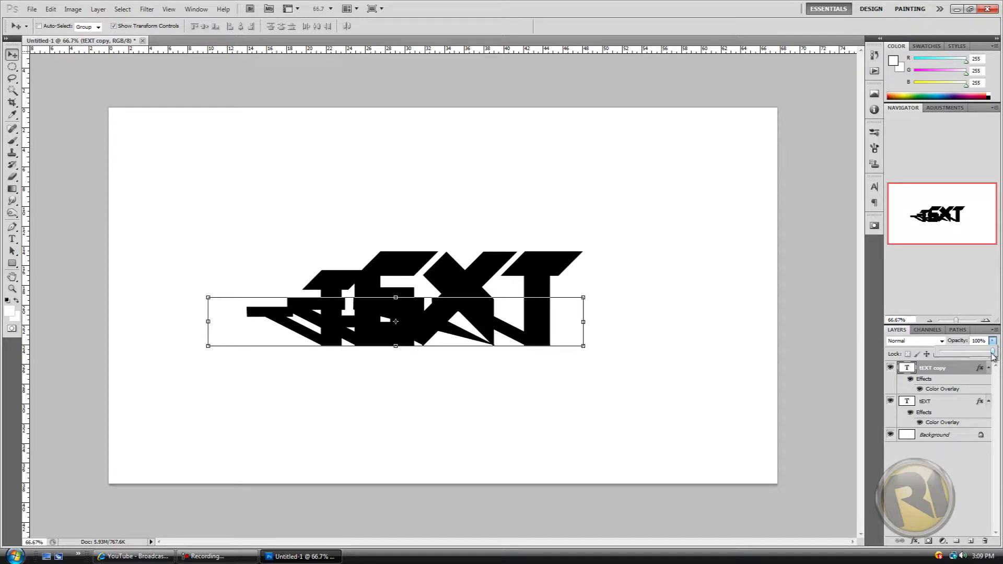
{"action": "left_click_drag", "start_coordinate": [993, 353], "coordinate": [966, 356]}
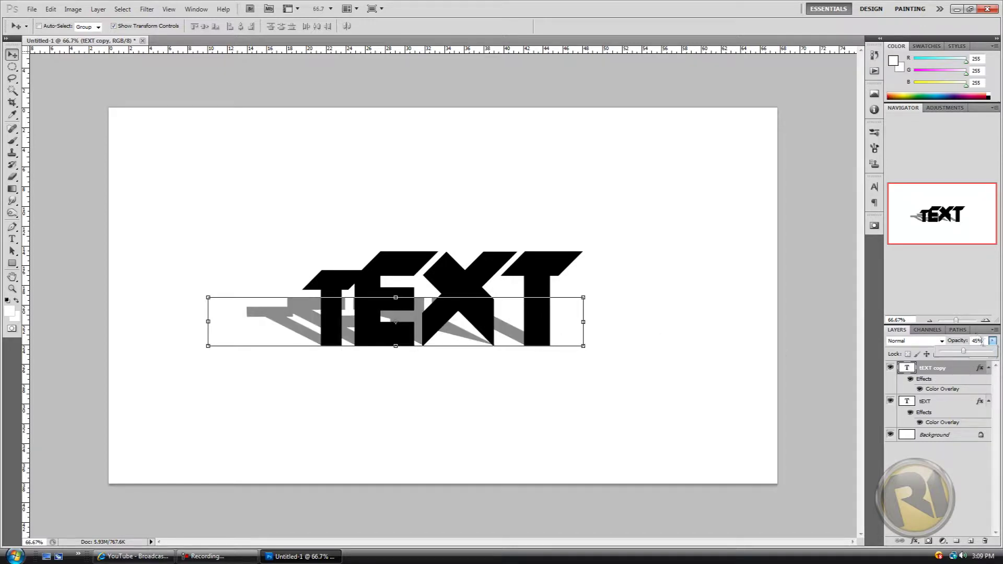
{"action": "left_click", "coordinate": [993, 341]}
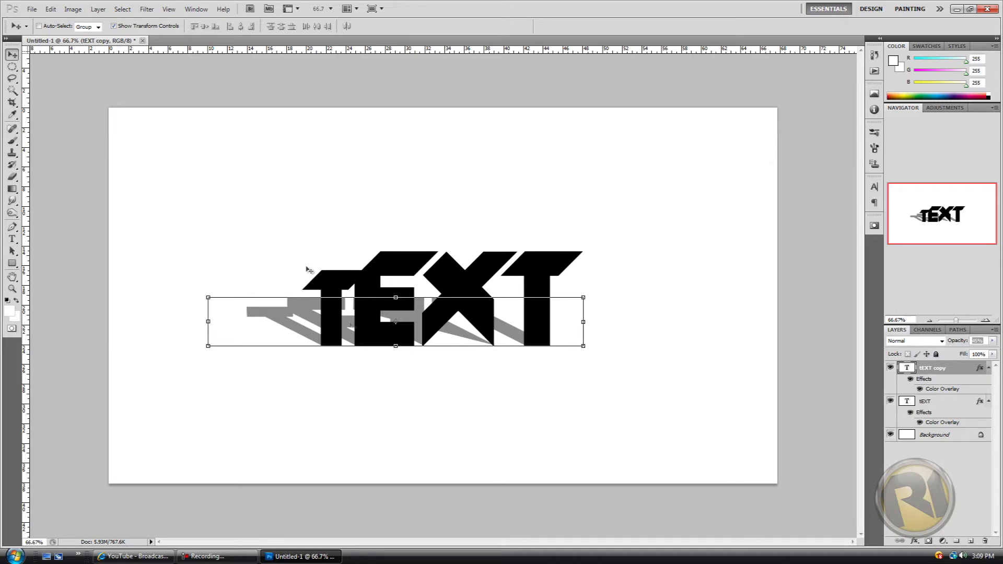
- Select the Elliptical Marquee tool and bring the screen recorder to the front
{"action": "left_click", "coordinate": [13, 66]}
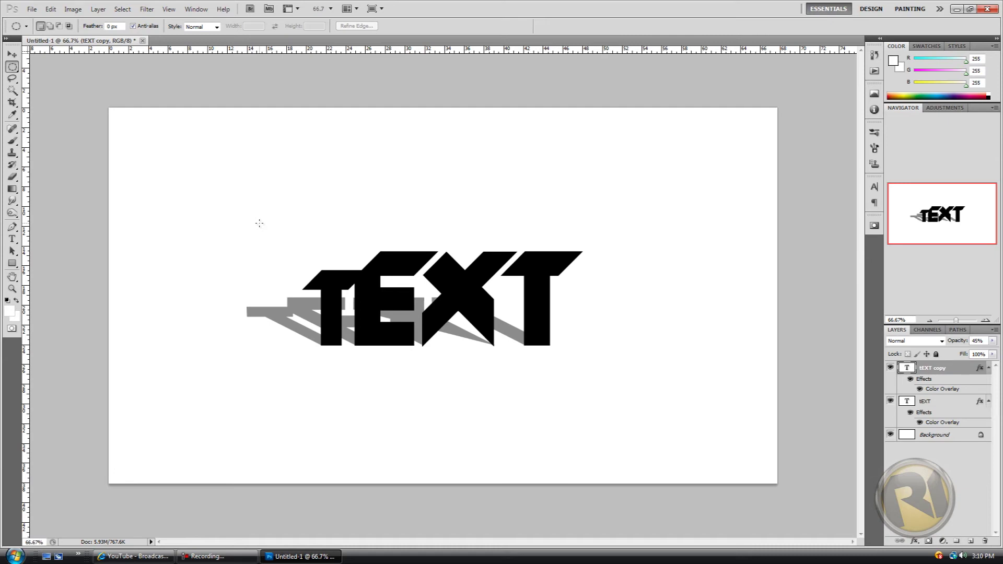
{"action": "left_click", "coordinate": [209, 556]}
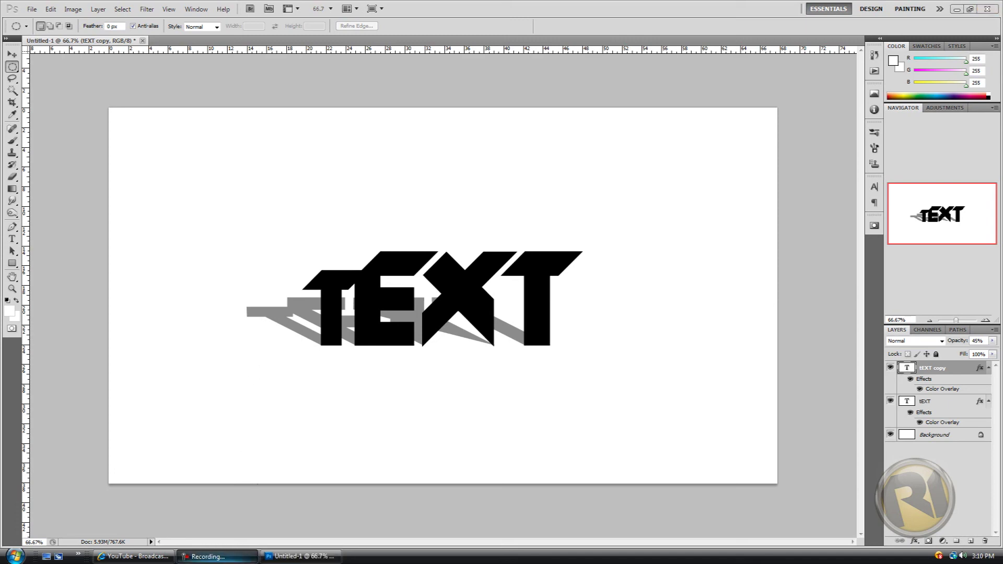